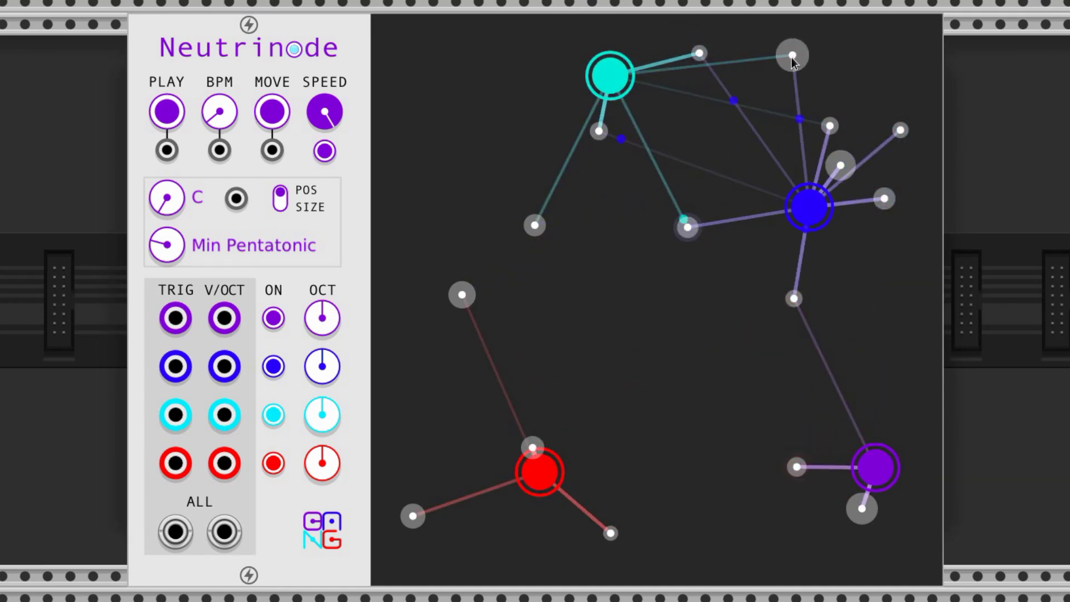
- Shift one grey particle slightly left within the Neutrinode display
drag(792, 55, 774, 58)
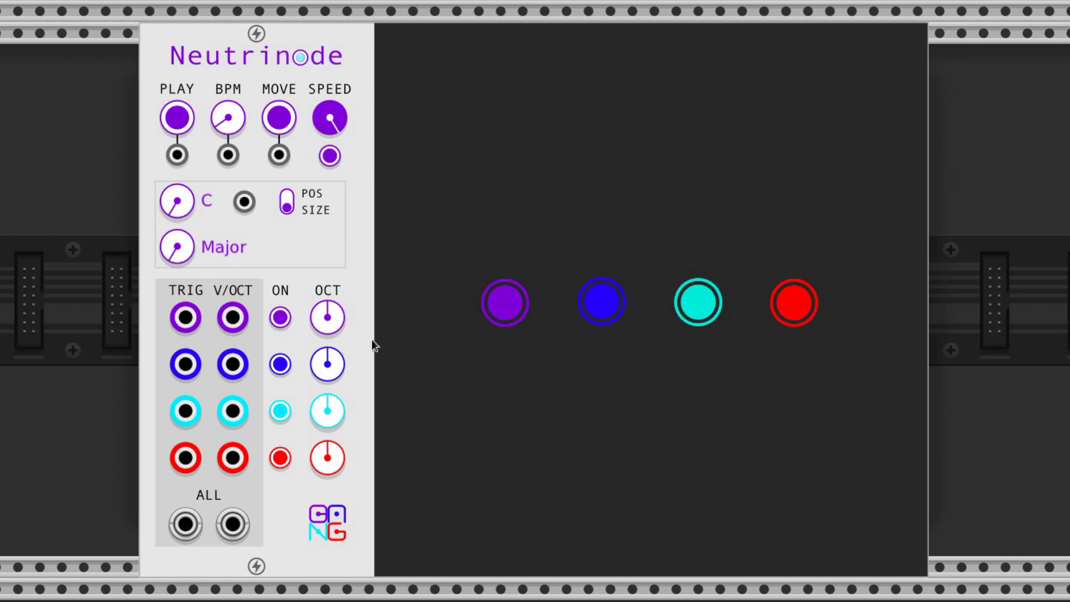
- Toggle the purple, blue, aqua and red nodes off and on, nudge a particle, and drag a large one out
click(279, 317)
click(280, 363)
click(280, 411)
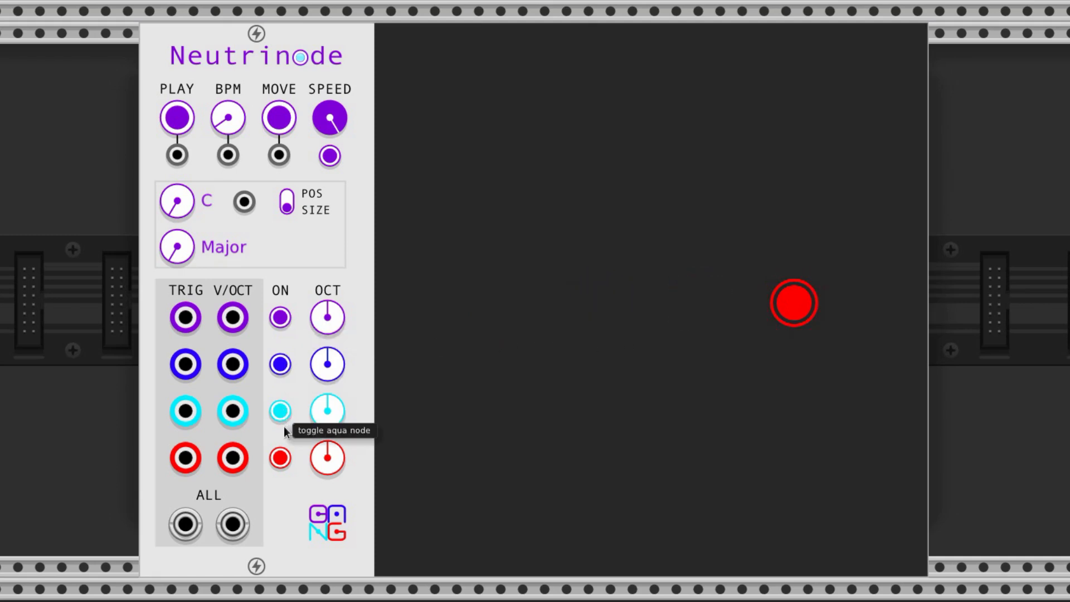
click(279, 457)
click(280, 458)
click(279, 411)
click(280, 364)
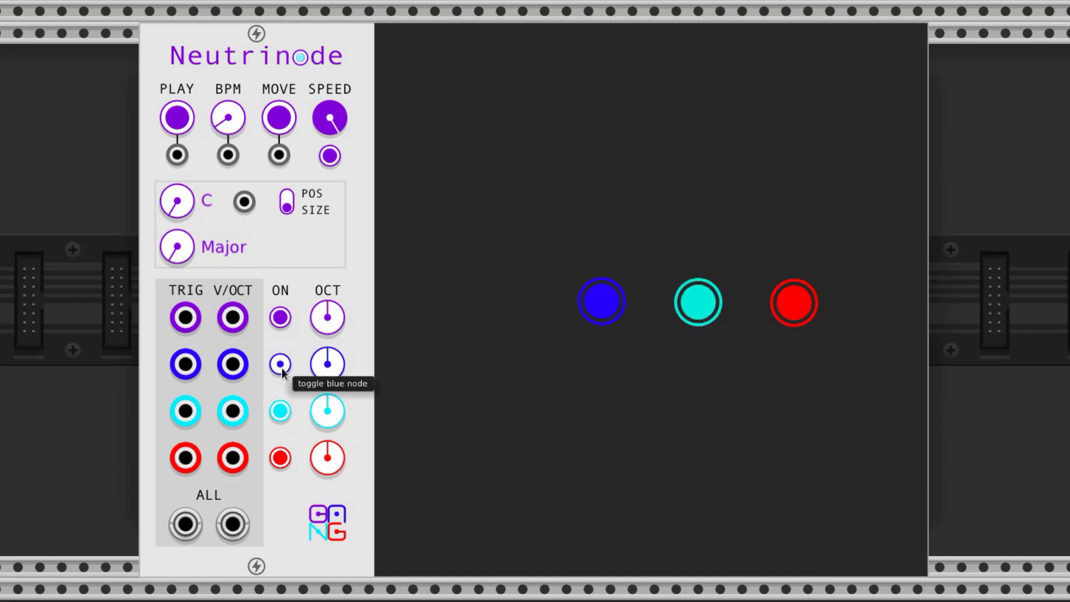
click(280, 317)
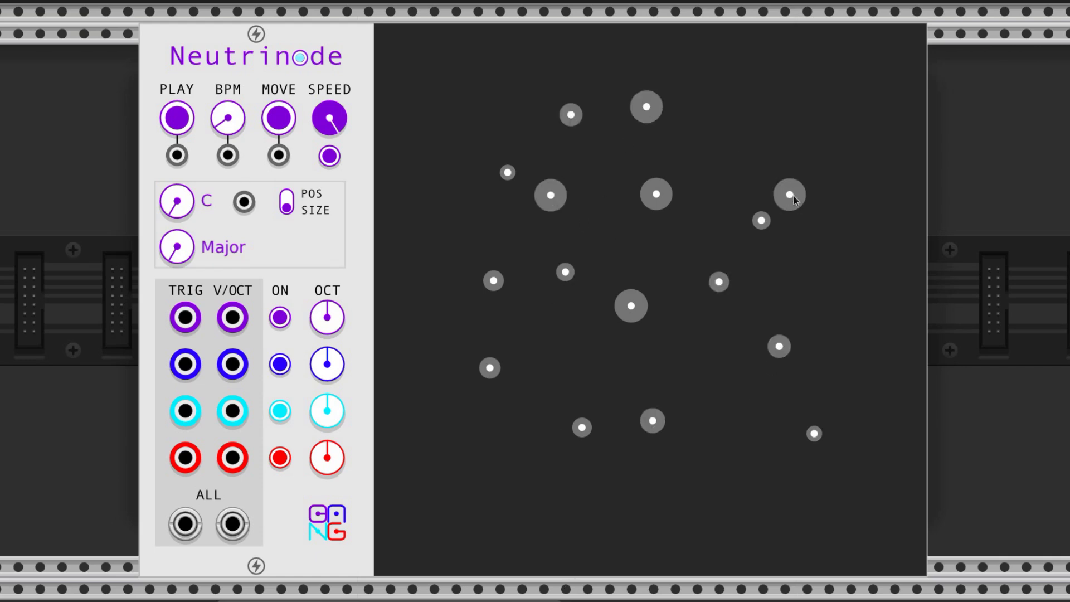
drag(838, 150, 819, 161)
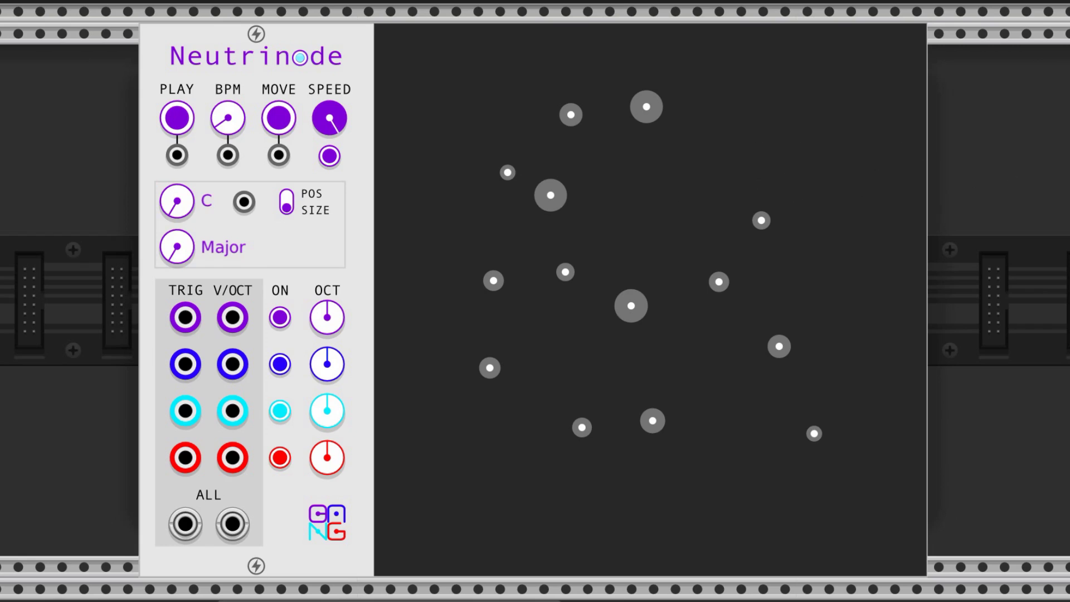
drag(647, 108, 1029, 177)
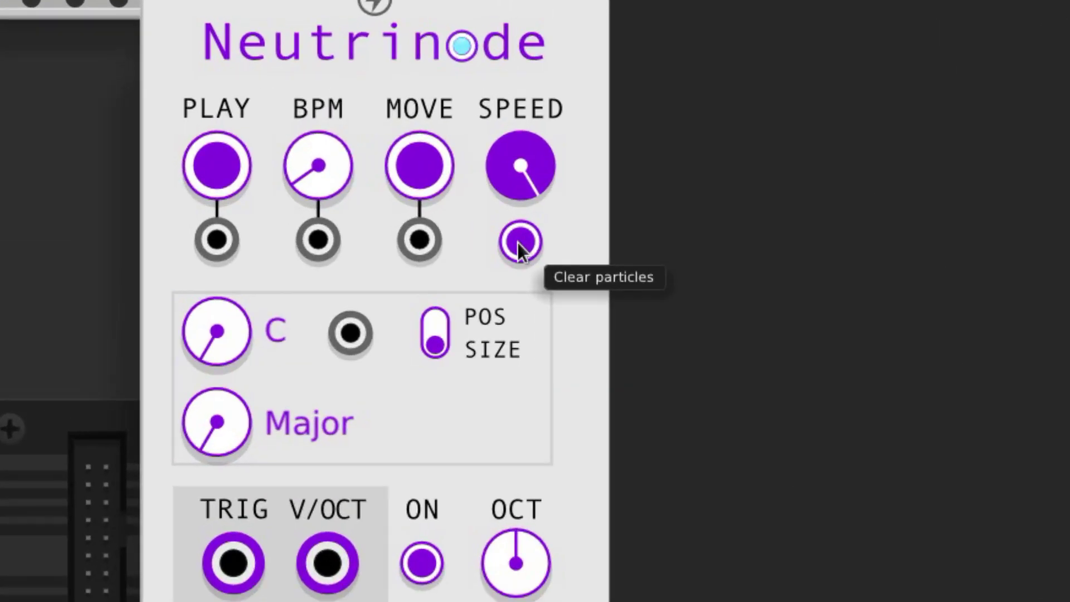
- Clear all particles, then drag the purple node up toward the particles and back to the lower left
click(352, 553)
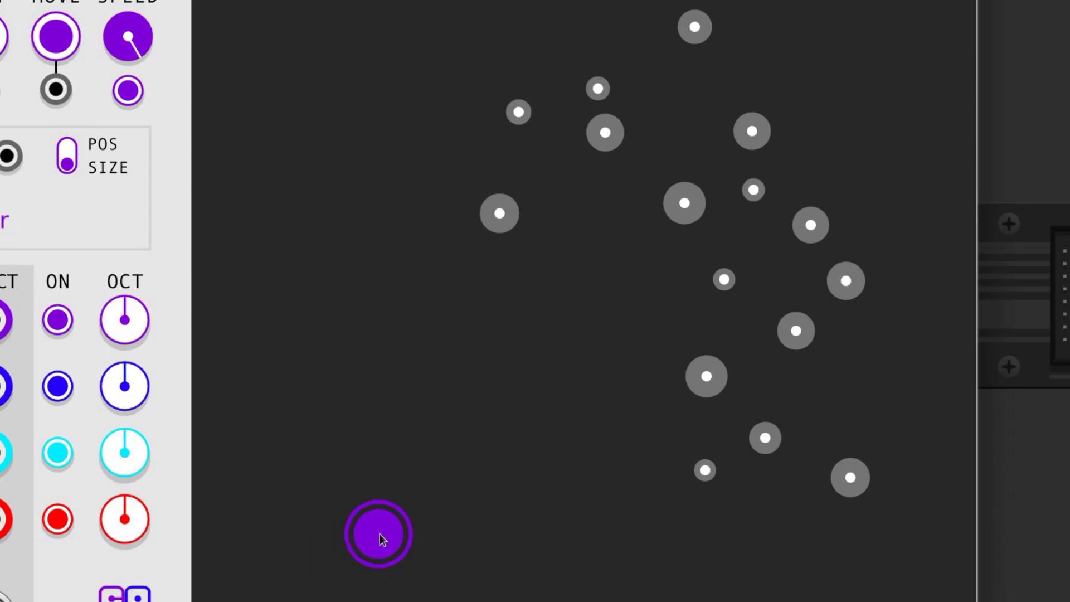
drag(379, 534, 604, 320)
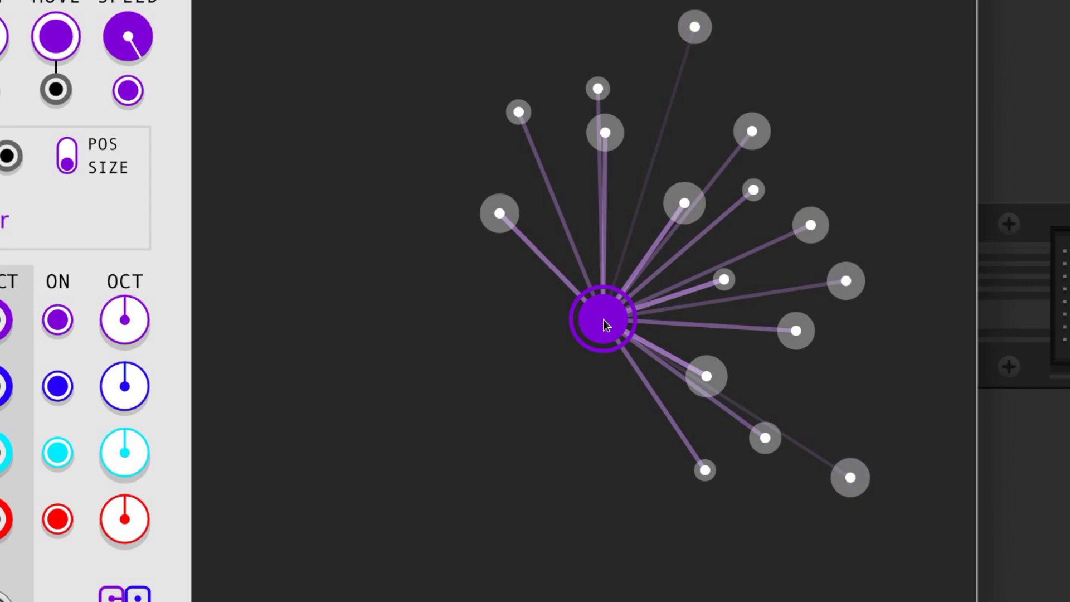
drag(607, 325, 322, 488)
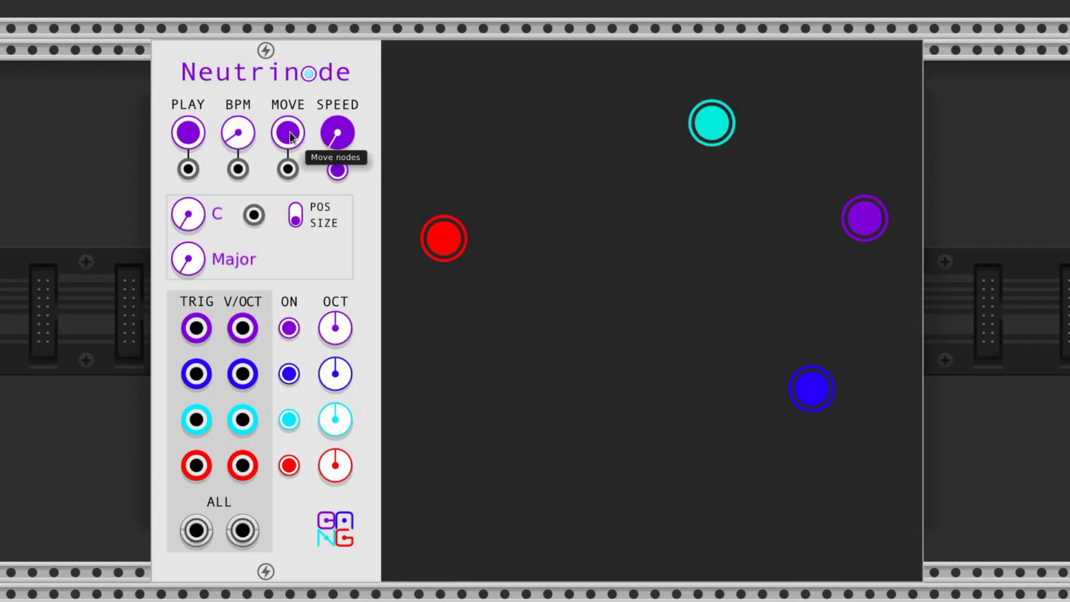
- Reverse SPEED to about -0.56 and enable Collisions in the module's context menu
drag(337, 133, 337, 96)
right_click(531, 100)
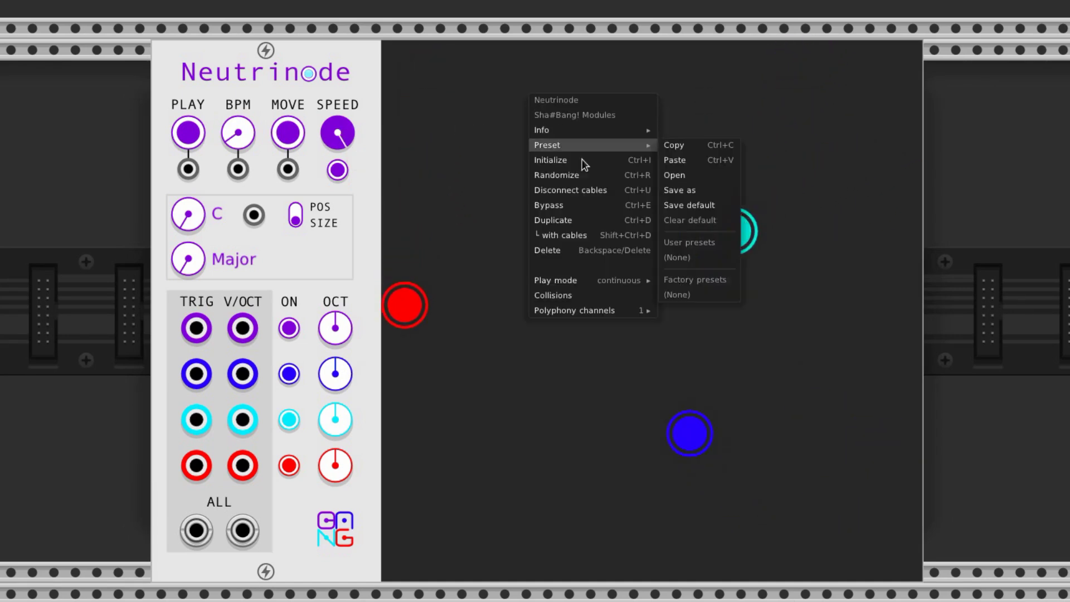
click(583, 296)
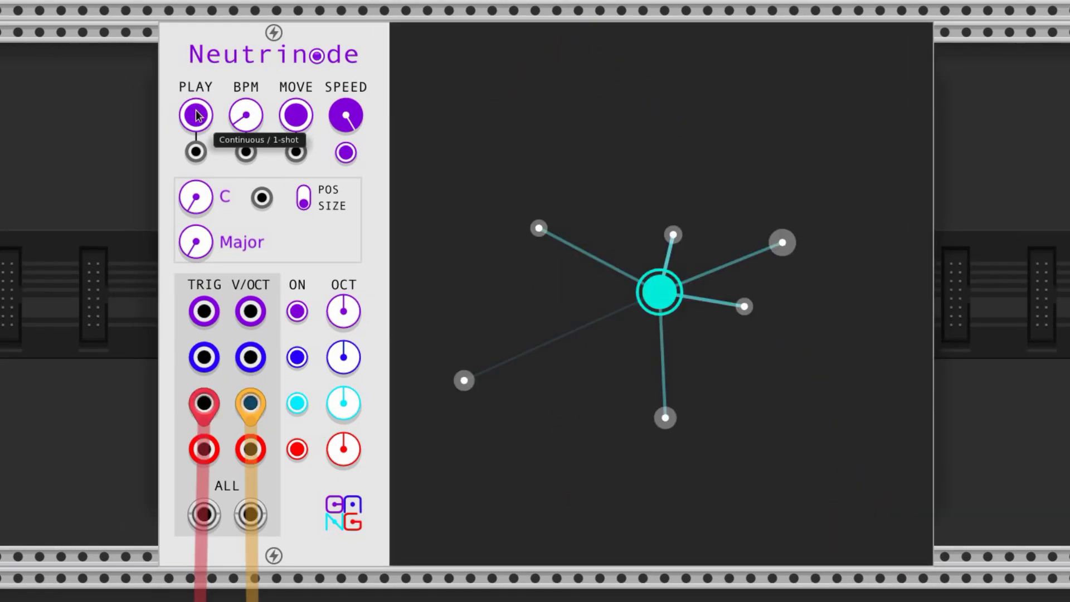
- Start PLAY, set Play mode to 1-shot, and patch a cable into the PLAY input
click(186, 113)
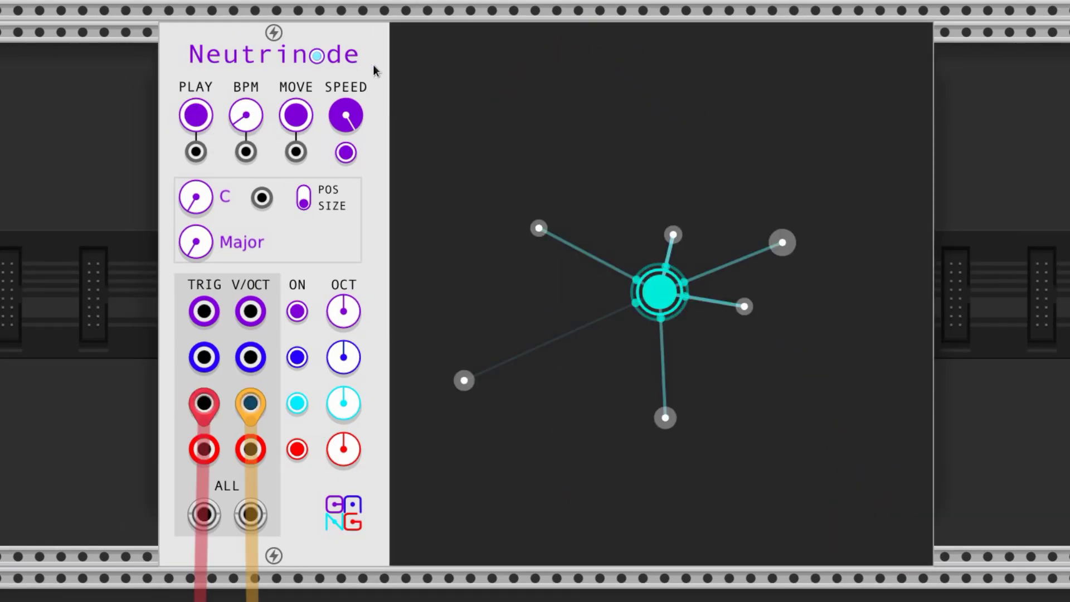
right_click(403, 53)
mouse_move(476, 240)
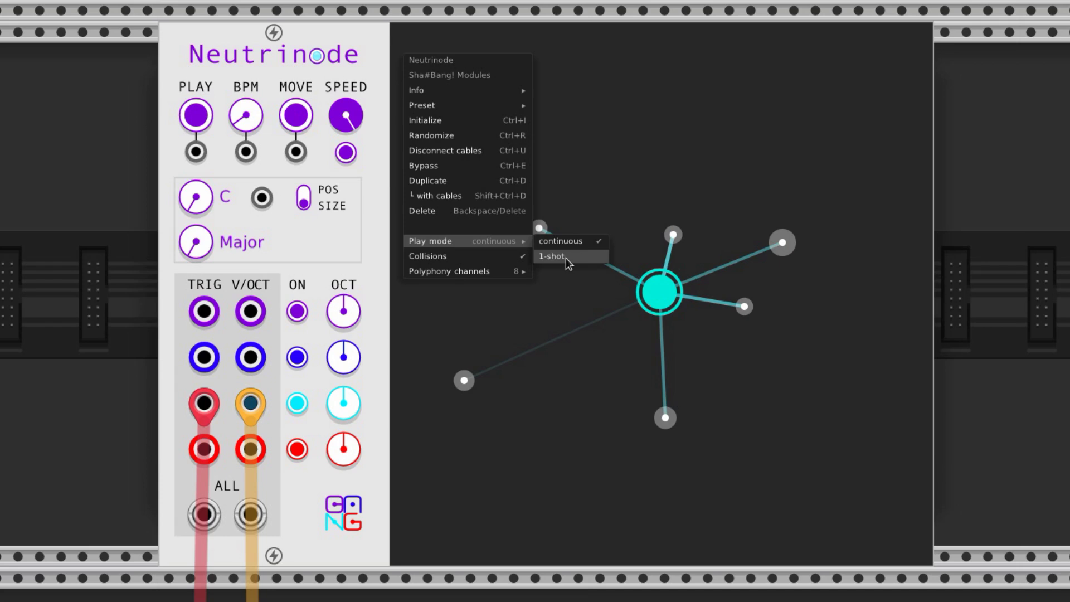
click(337, 47)
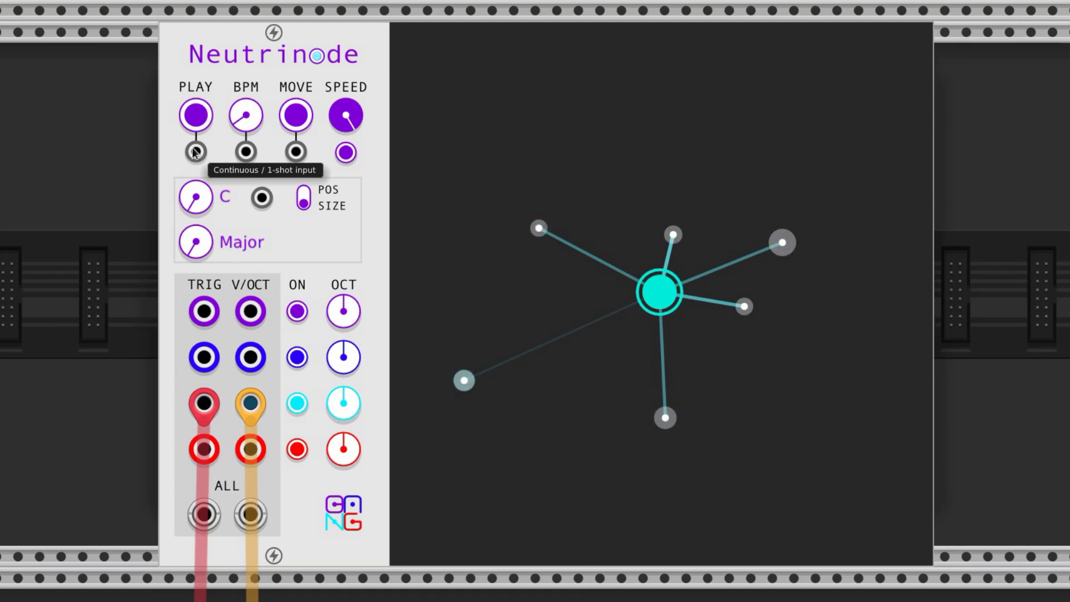
drag(195, 153, 142, 167)
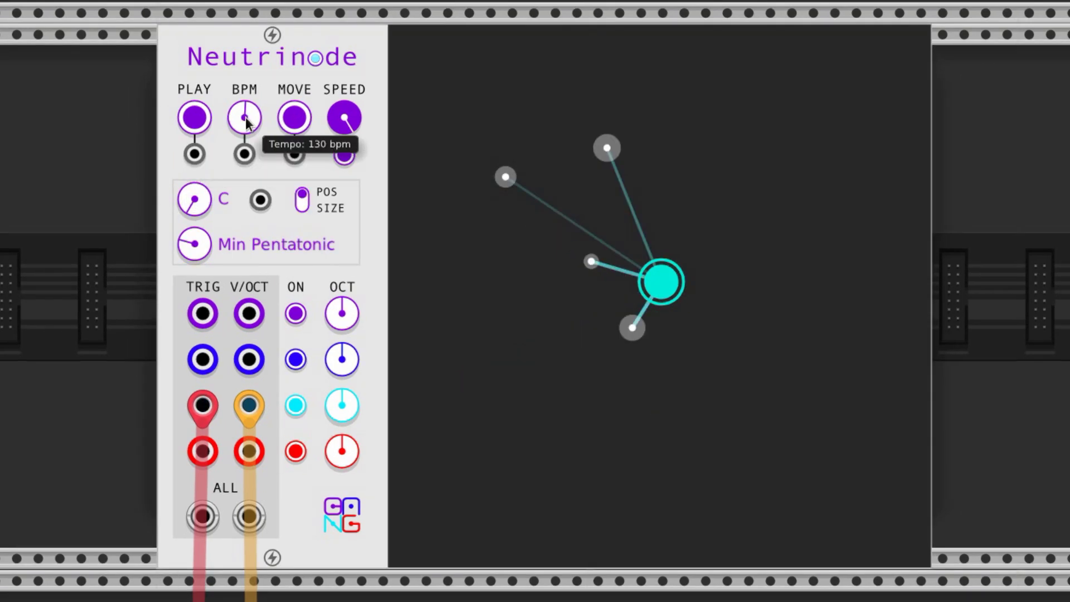
- Drop the BPM to 15, return it to 131, and zoom out over the whole rack
drag(245, 118, 245, 167)
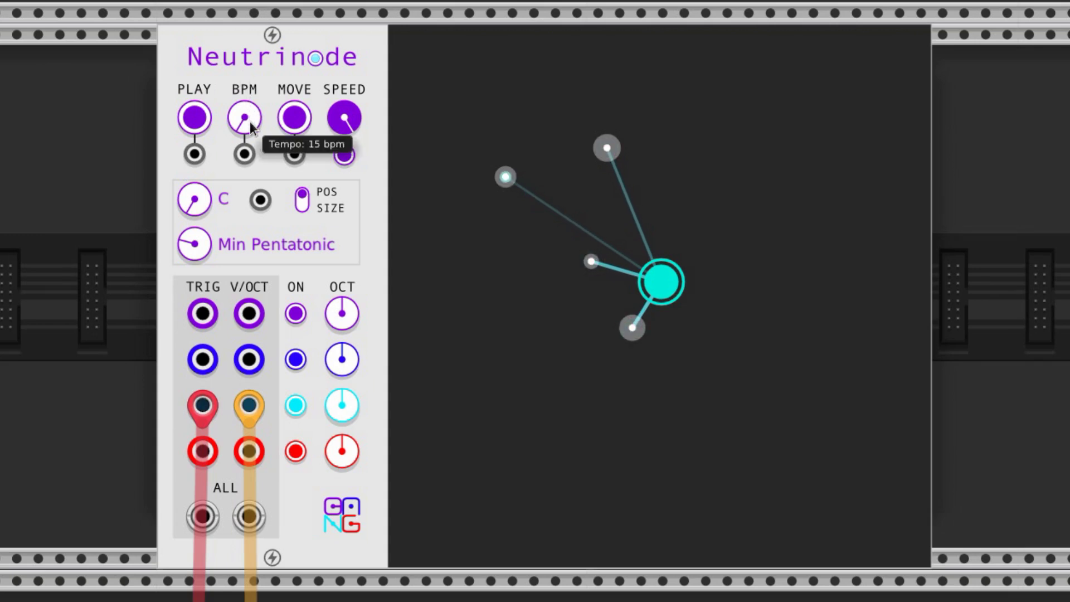
mouse_move(250, 122)
mouse_down()
mouse_move(249, 72)
mouse_move(248, 122)
mouse_up()
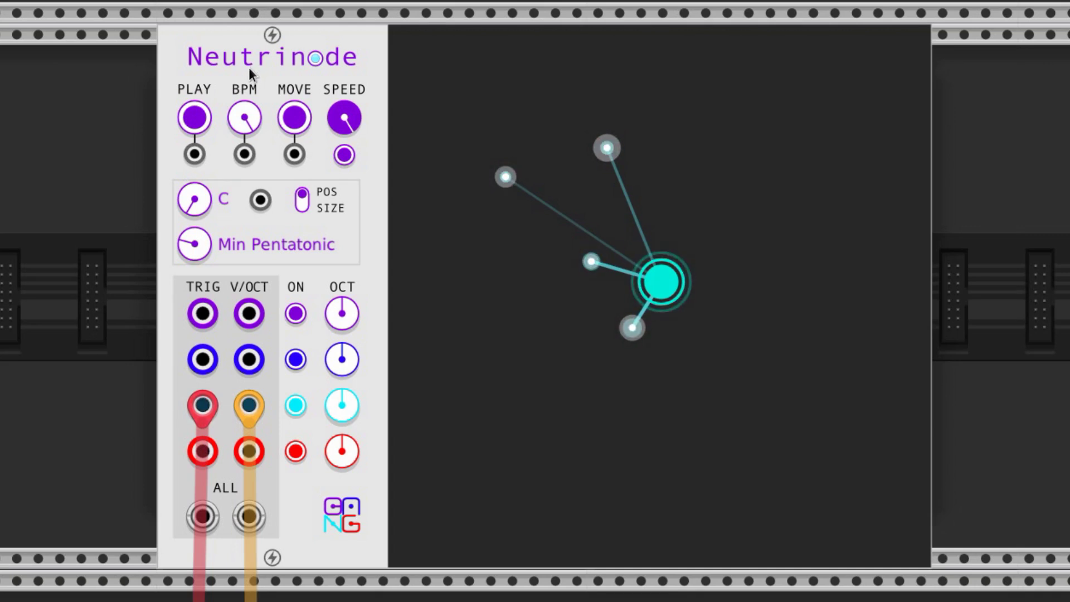
scroll(249, 68, up, 3)
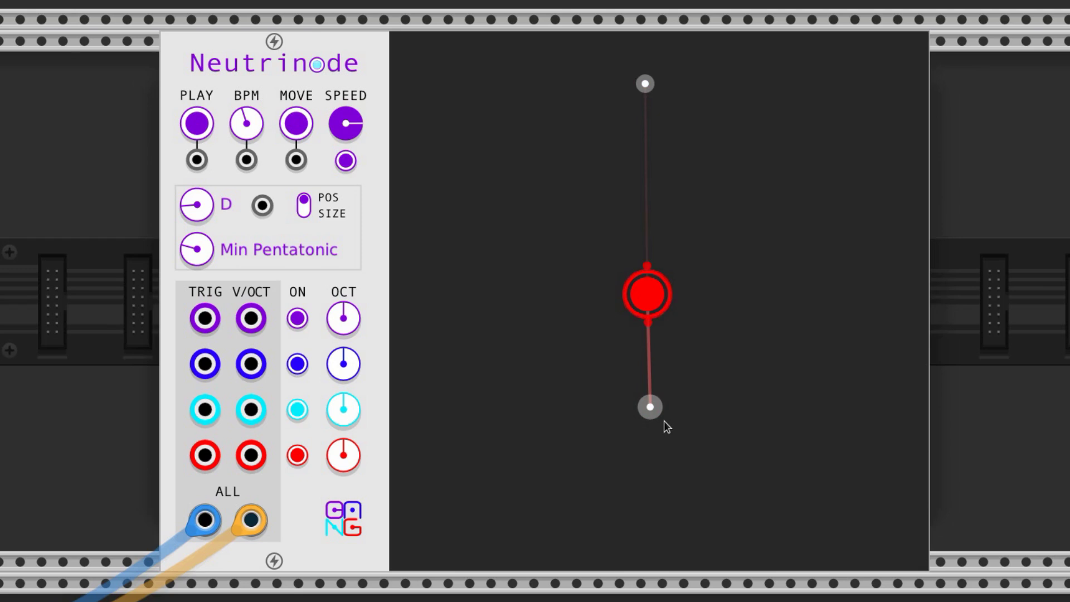
- Adjust a particle, switch POS/SIZE to SIZE, enlarge a particle and add two new particles
drag(649, 407, 651, 105)
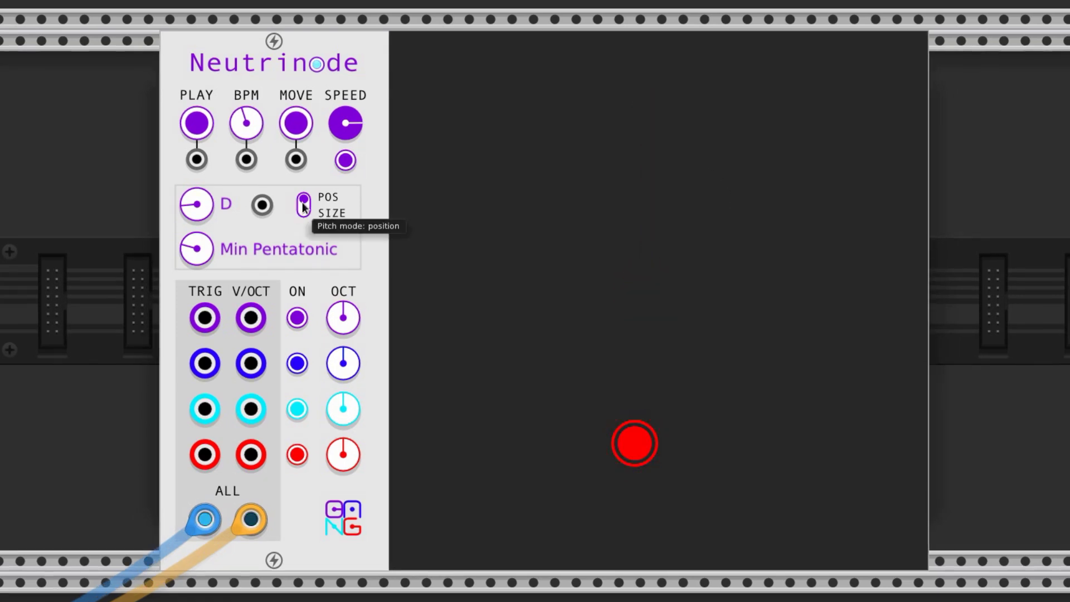
click(304, 204)
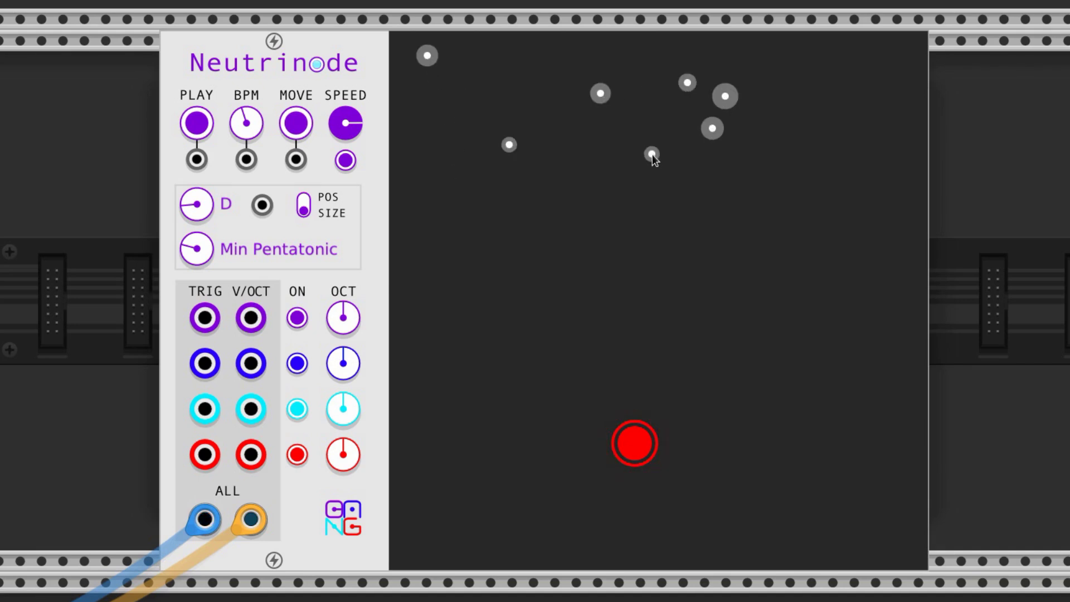
drag(533, 186, 543, 188)
click(643, 193)
click(732, 189)
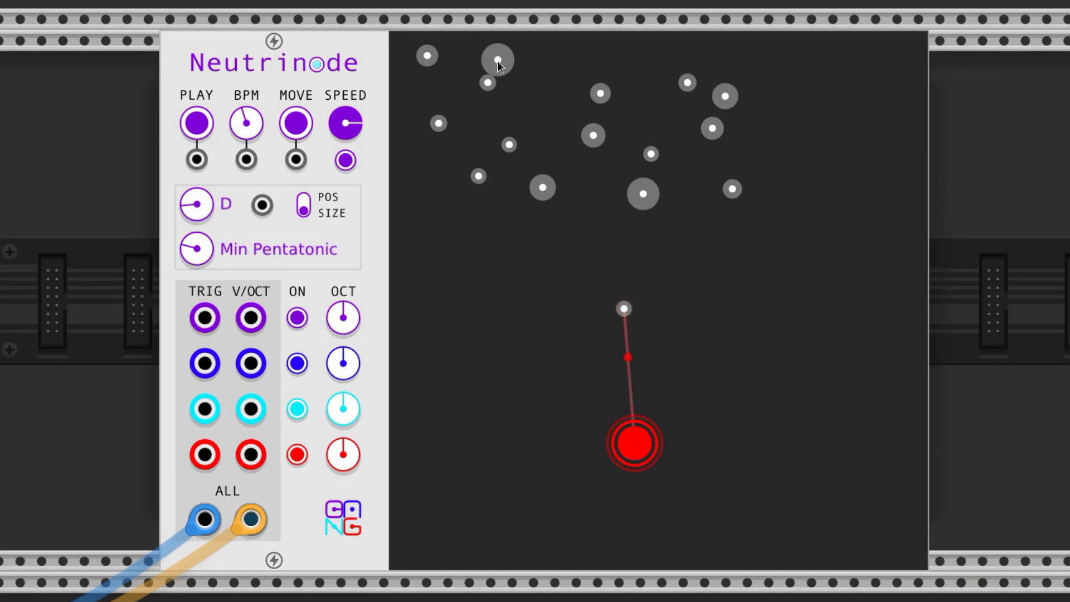
- Move three particles down beside the red node so each links to it
drag(497, 61, 570, 380)
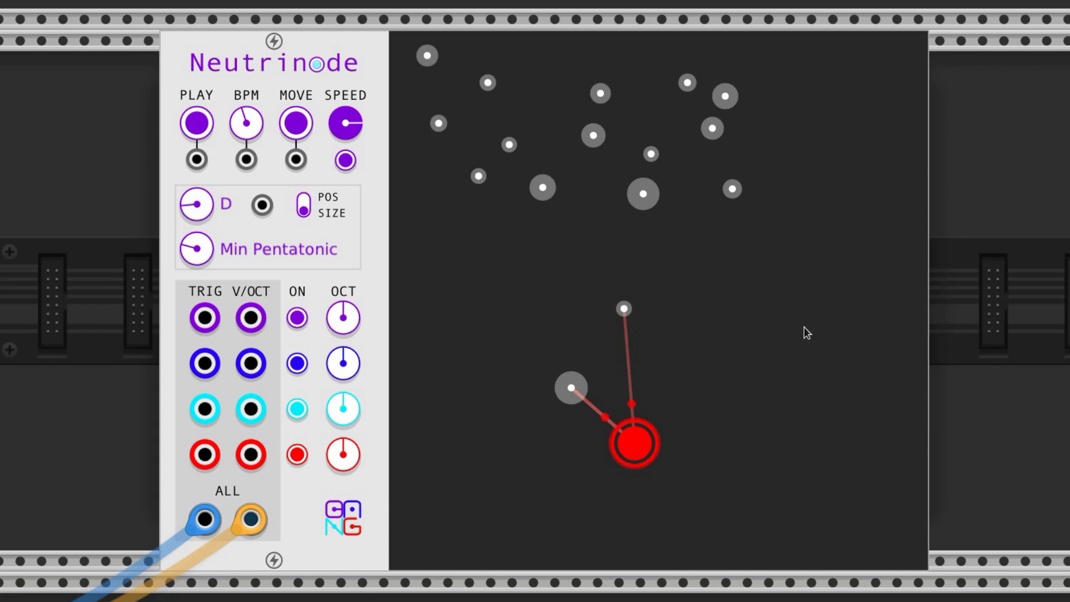
drag(657, 204, 690, 460)
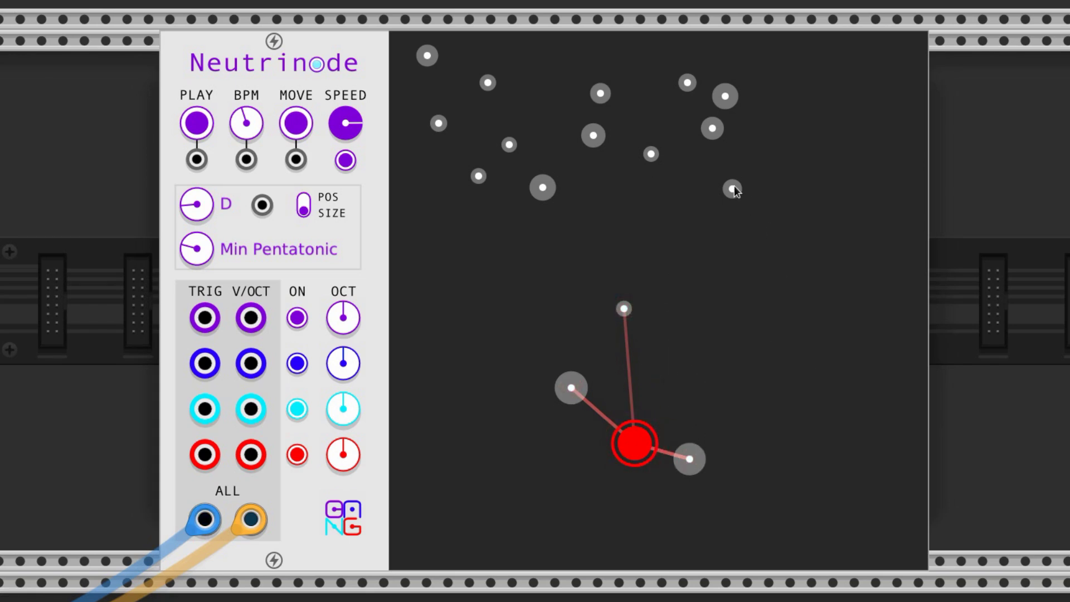
drag(732, 189, 685, 365)
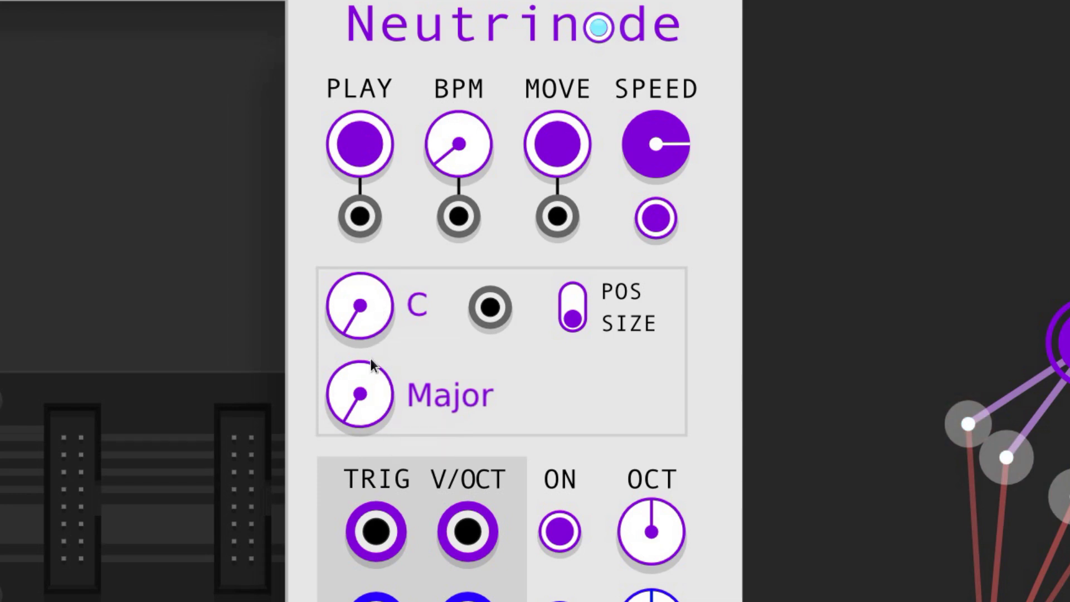
- Audition several root notes and scales, then swing the purple OCT from -5 to 5 oct
mouse_move(362, 323)
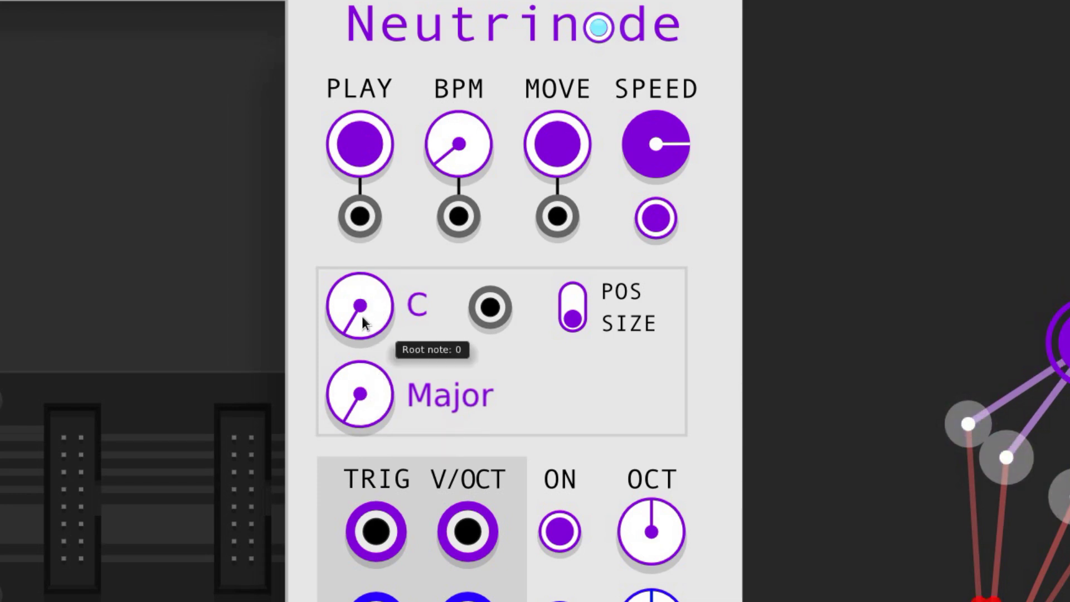
drag(362, 316, 362, 301)
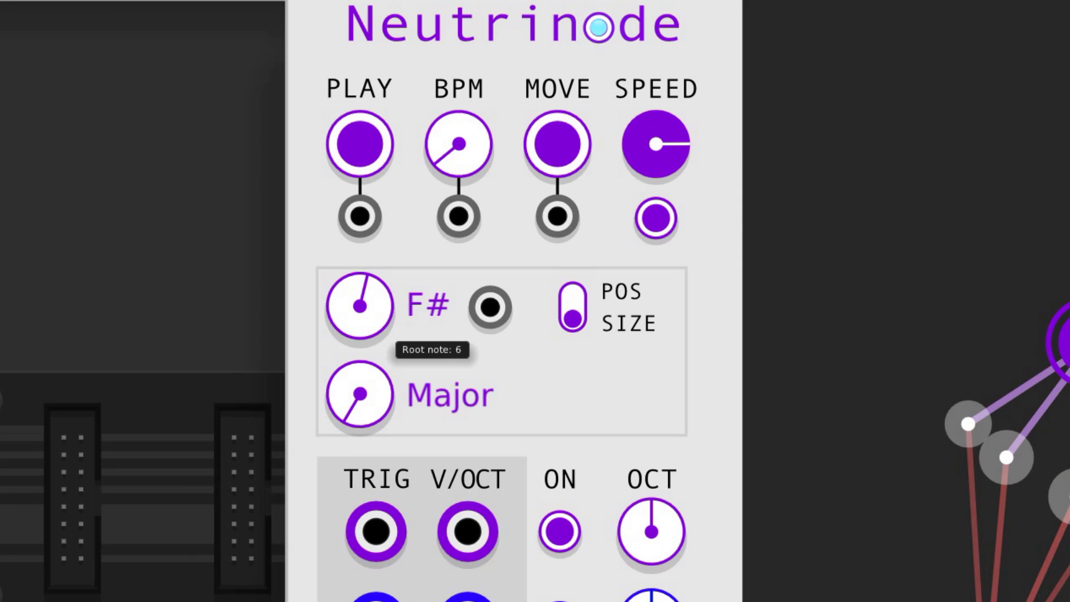
mouse_move(360, 305)
mouse_down()
mouse_move(360, 290)
mouse_move(360, 320)
mouse_up()
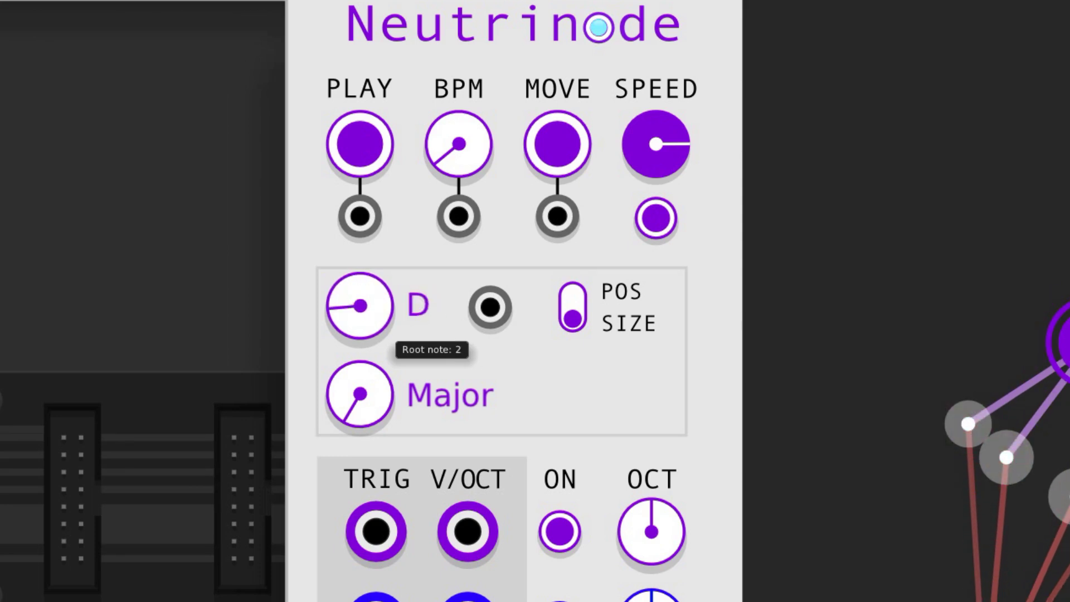
drag(358, 407, 358, 310)
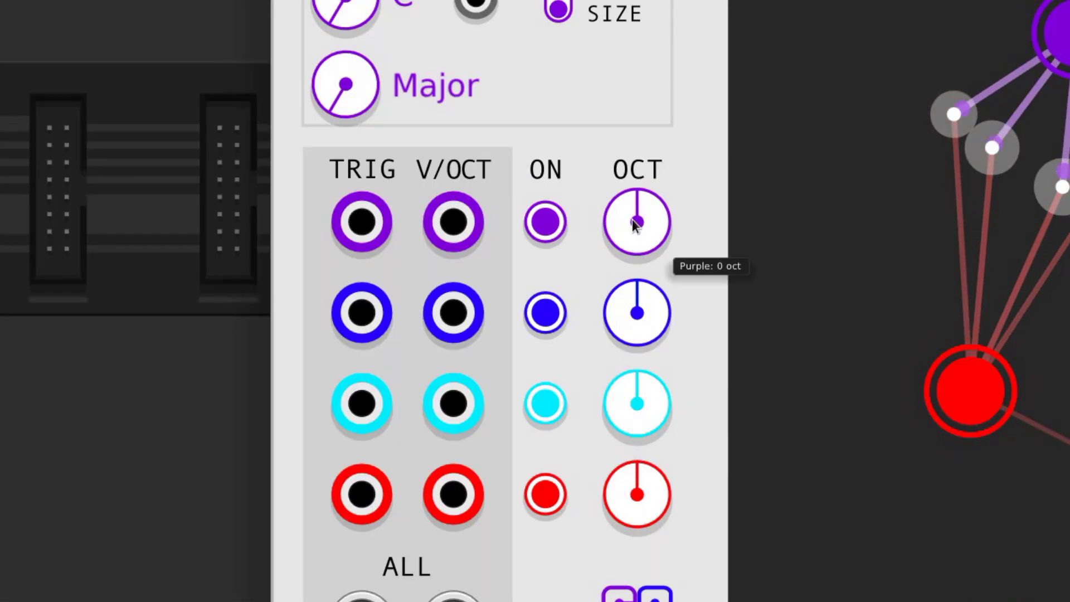
drag(635, 221, 636, 262)
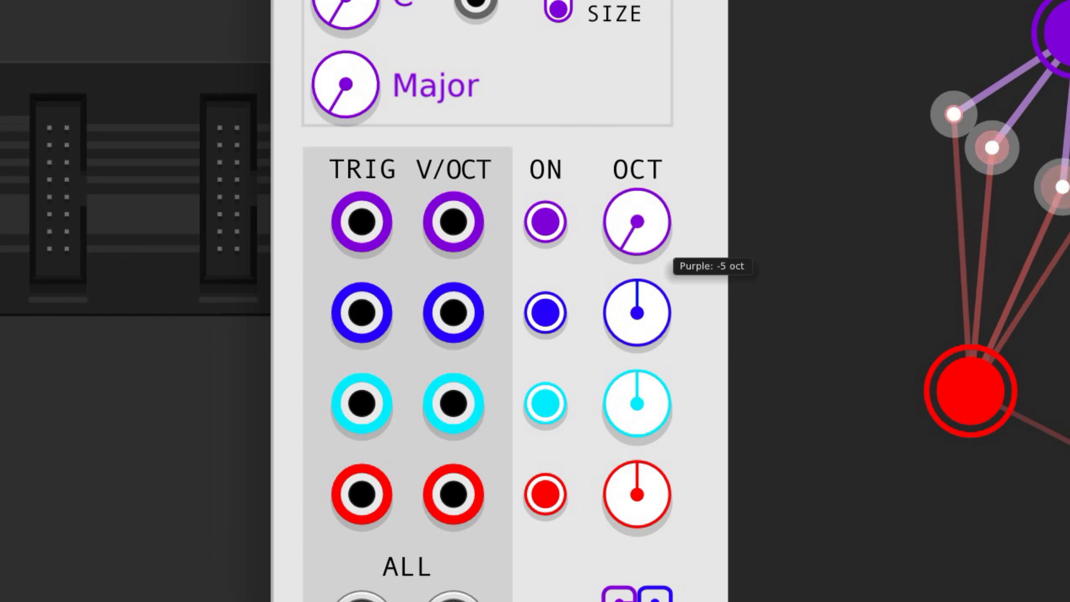
drag(637, 222, 637, 167)
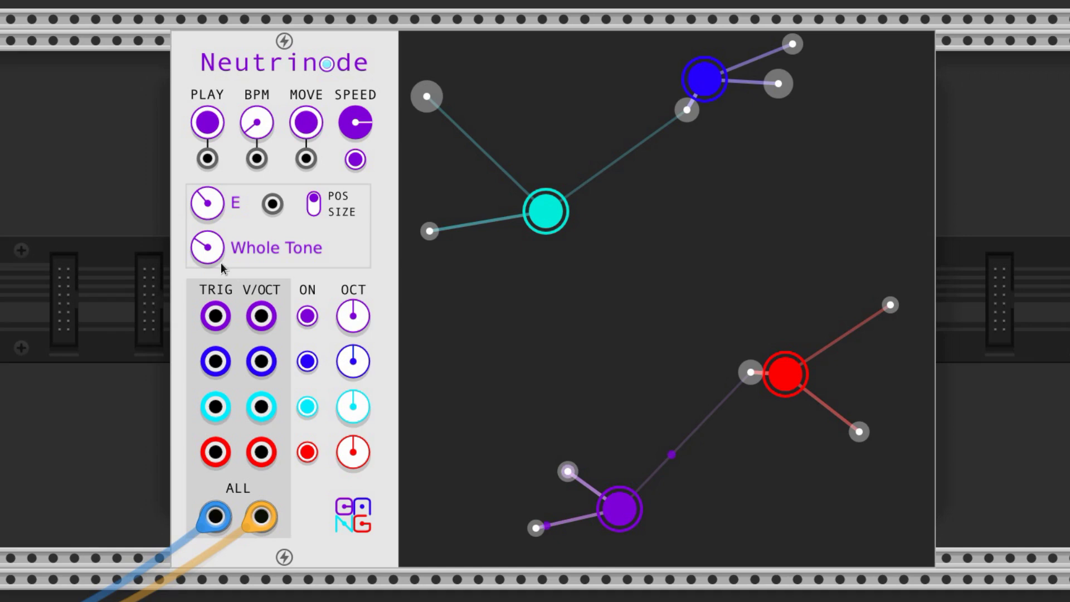
- Bring up the Polyphony channels choices in Neutrinode's context menu
mouse_move(207, 253)
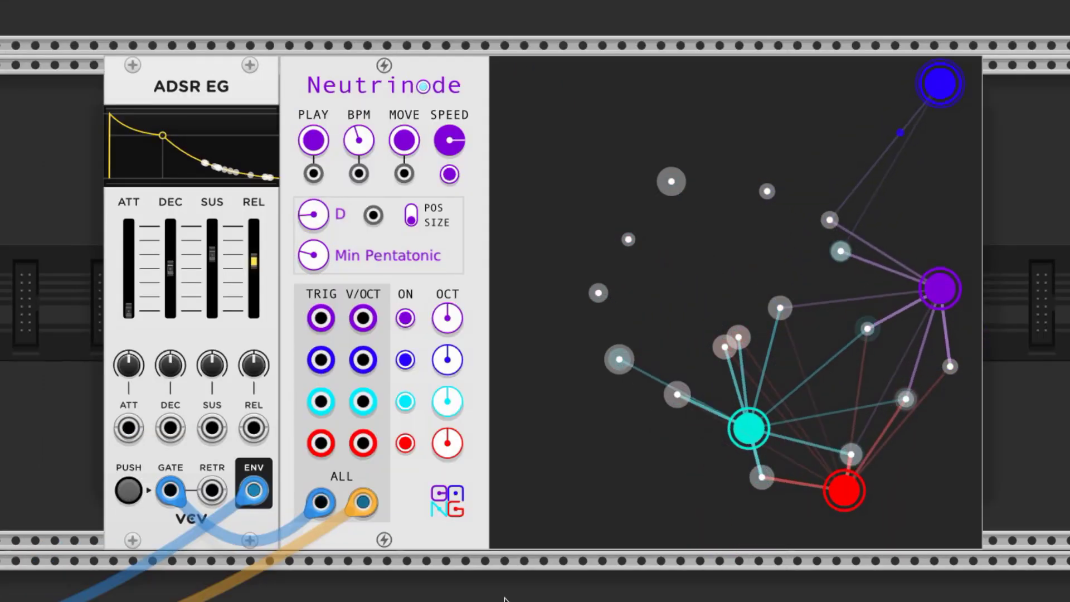
- Turn the red, cyan and blue nodes off, switch blue back on, and adjust the ADSR release
click(405, 443)
click(406, 402)
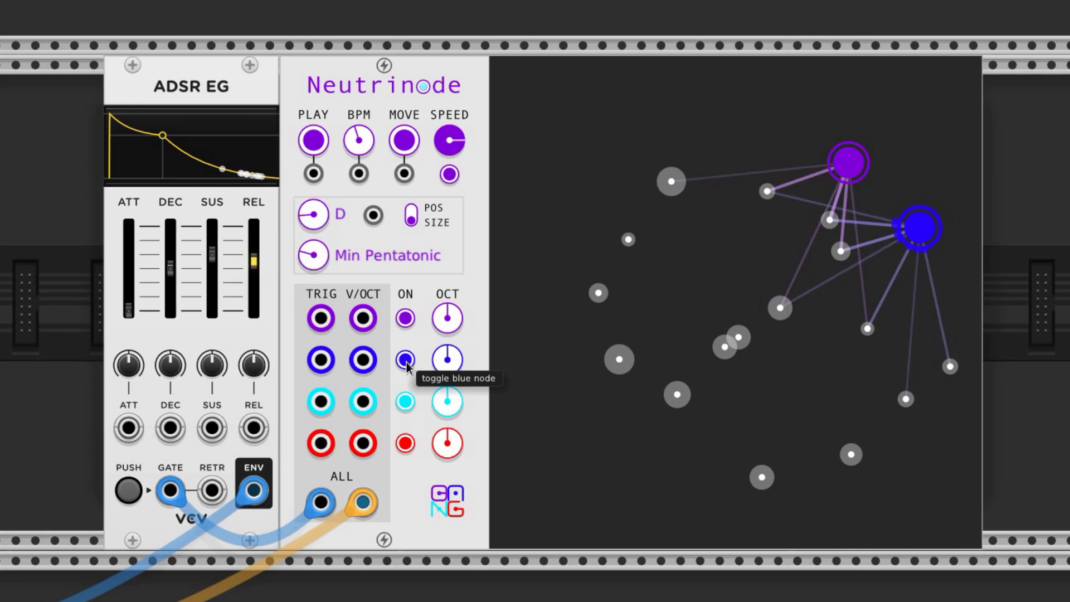
click(406, 360)
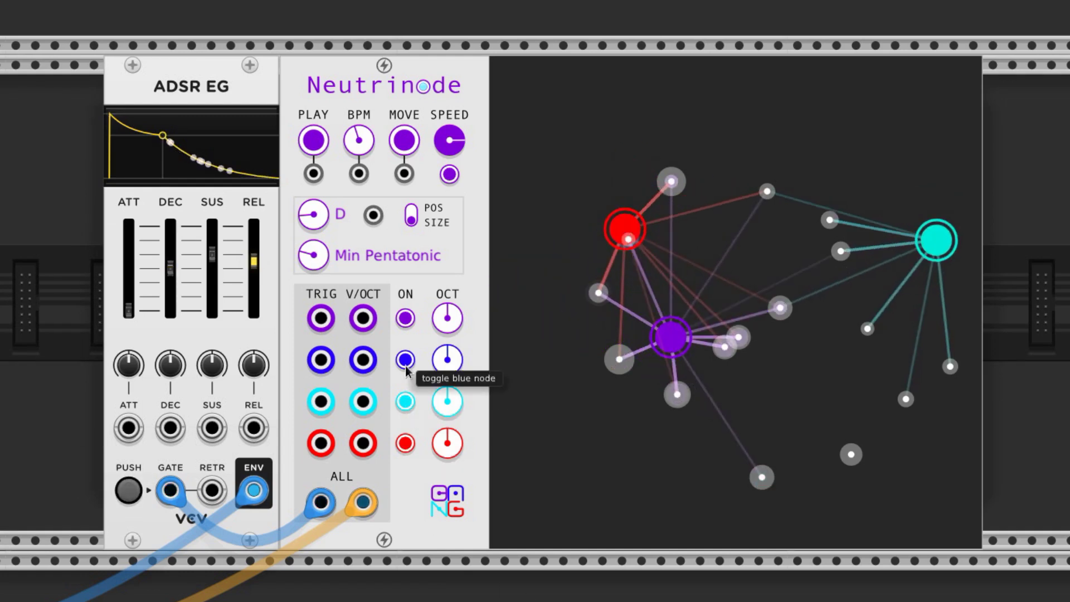
click(405, 359)
drag(254, 261, 253, 276)
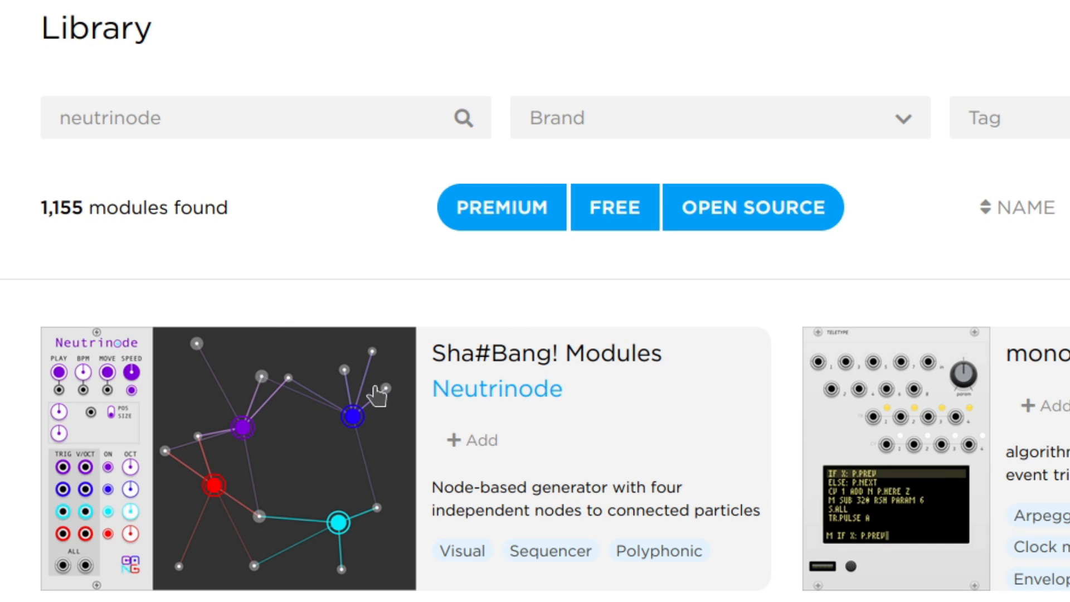
- Open the Sha#Bang! Modules brand link from the Neutrinode result to list its plugin
click(502, 365)
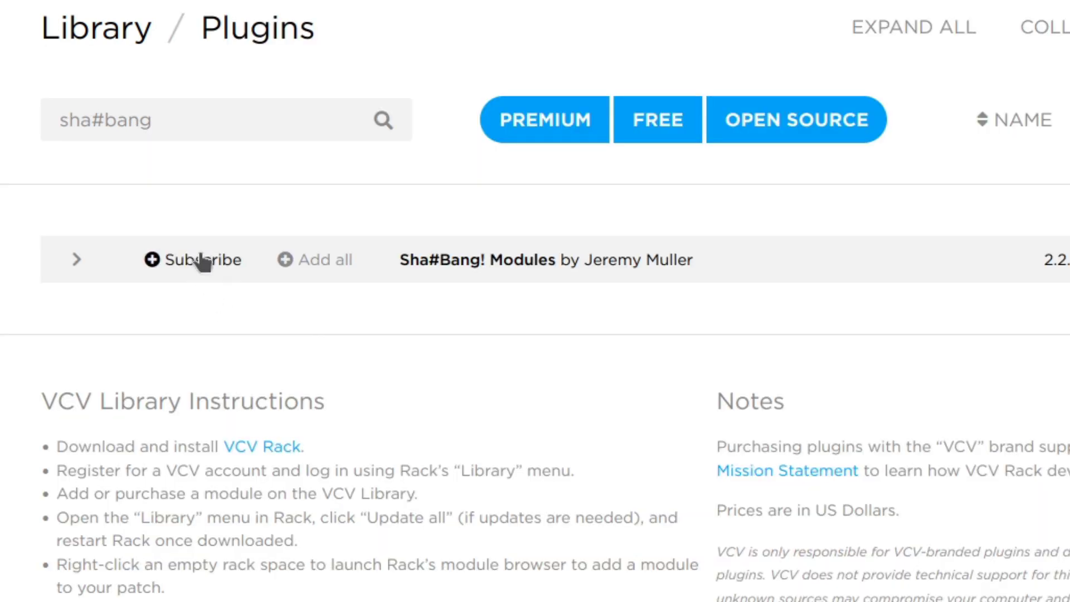